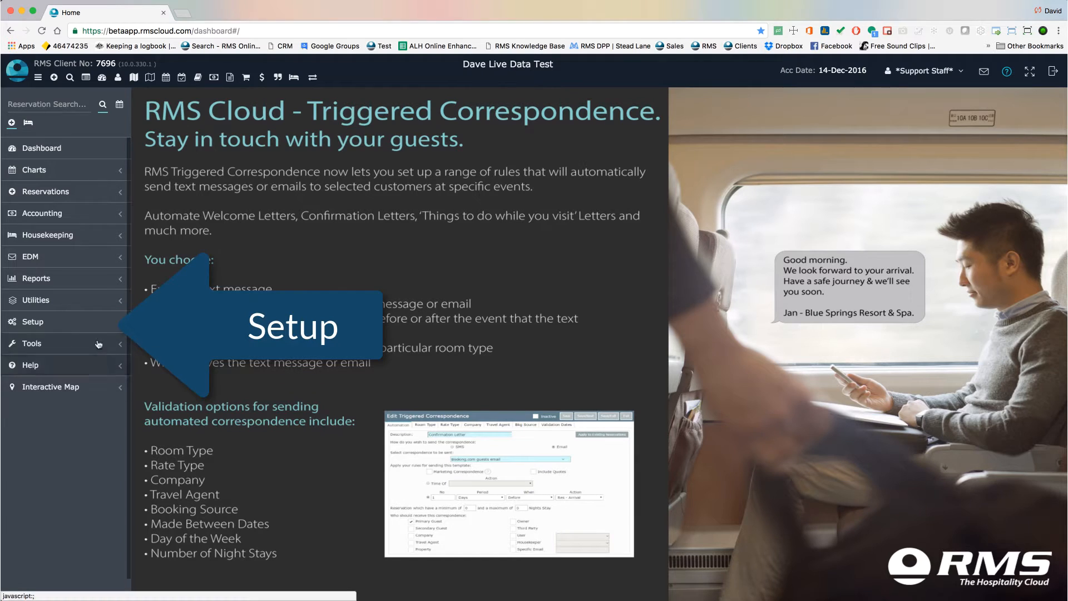
# Open the Event Order Footer under Setup's Event Management, review its terms text, and save it
pyautogui.click(98, 326)
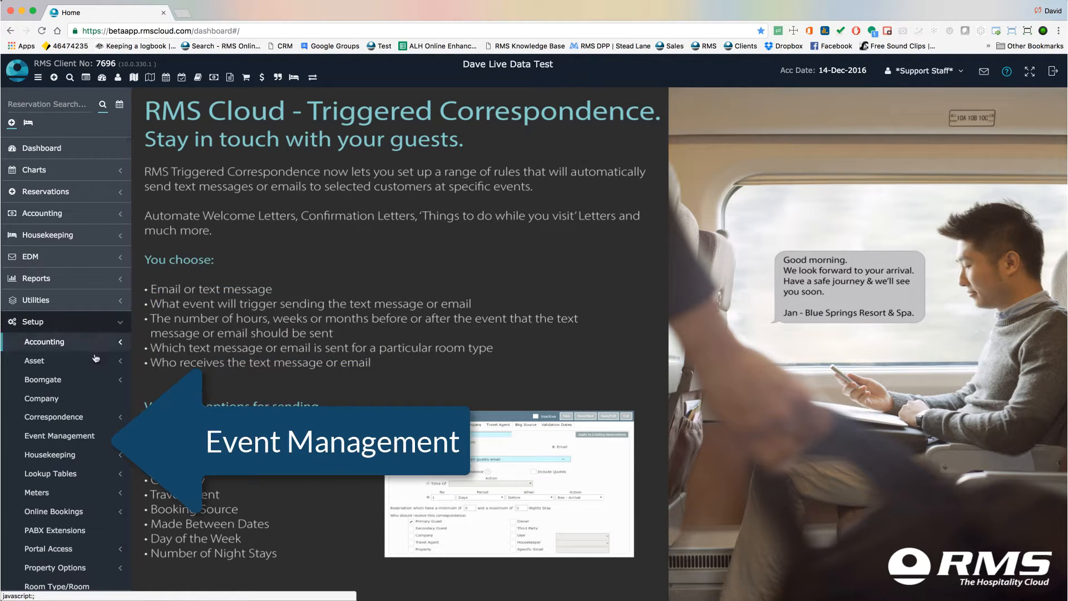
pyautogui.click(79, 439)
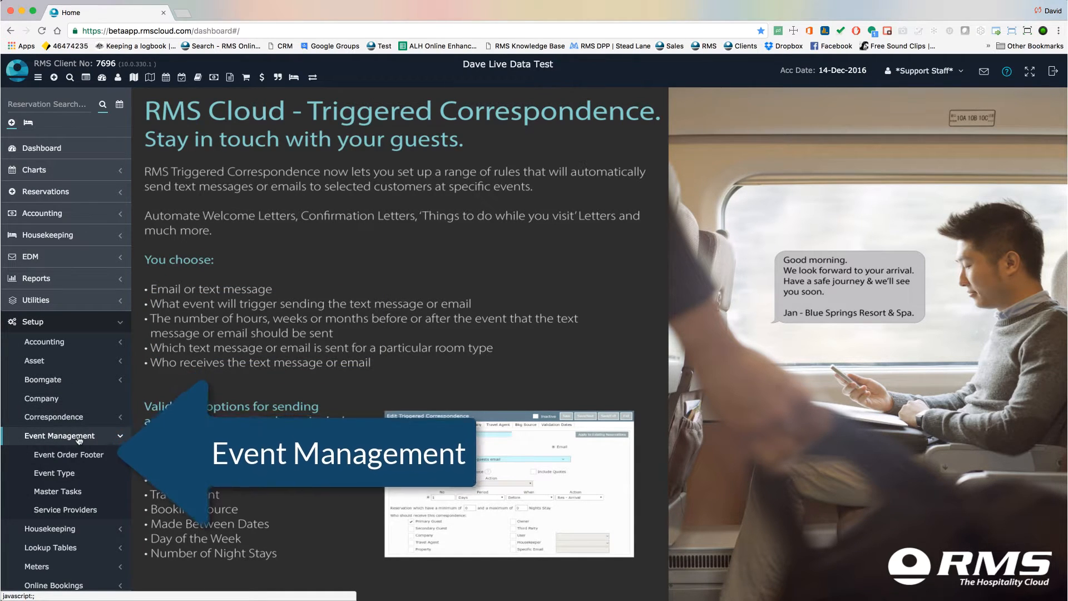
pyautogui.click(100, 455)
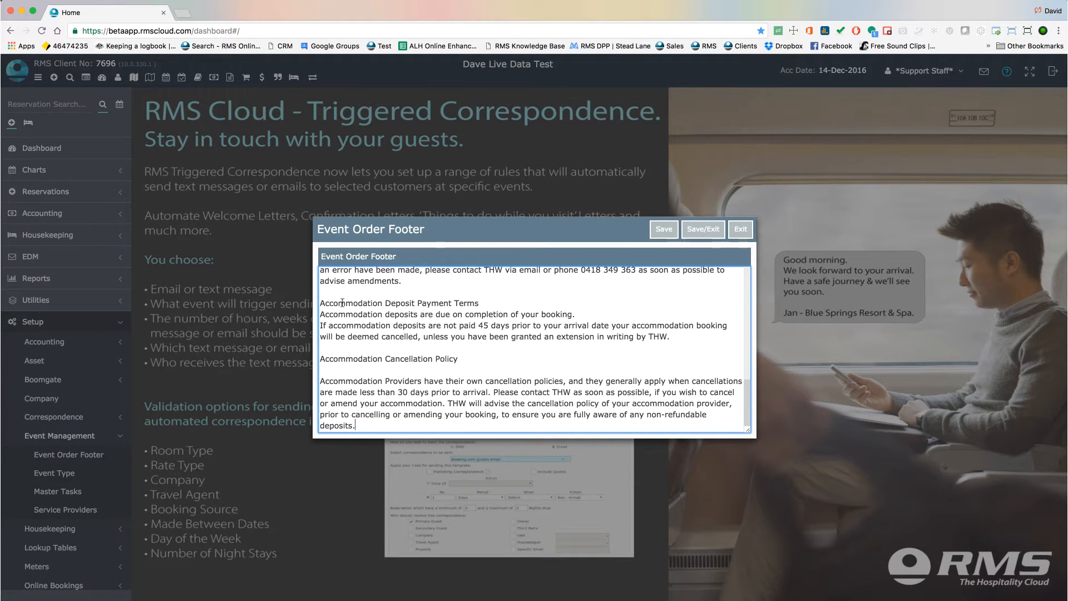
pyautogui.scroll(10, 404, 310)
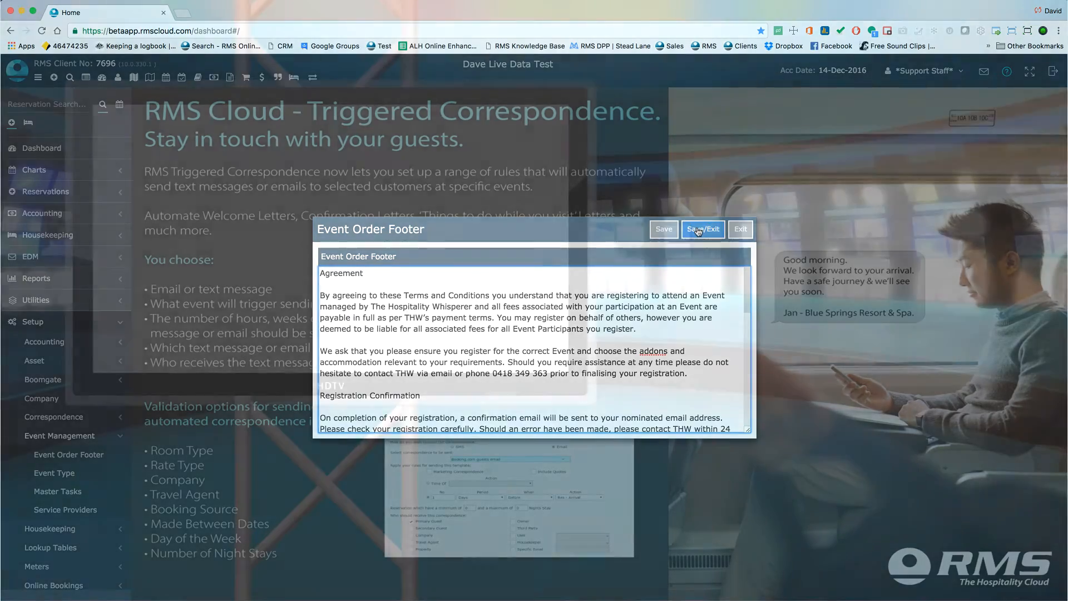
pyautogui.click(699, 230)
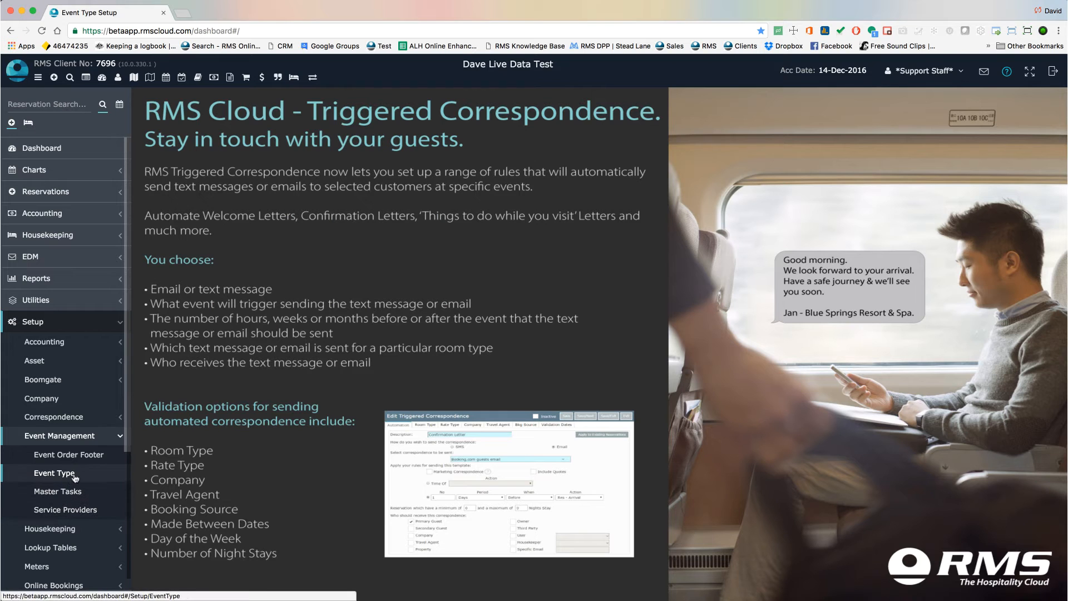
# Add a new event type named Weddings and start entering the next event type's description, 'Con'
pyautogui.click(74, 475)
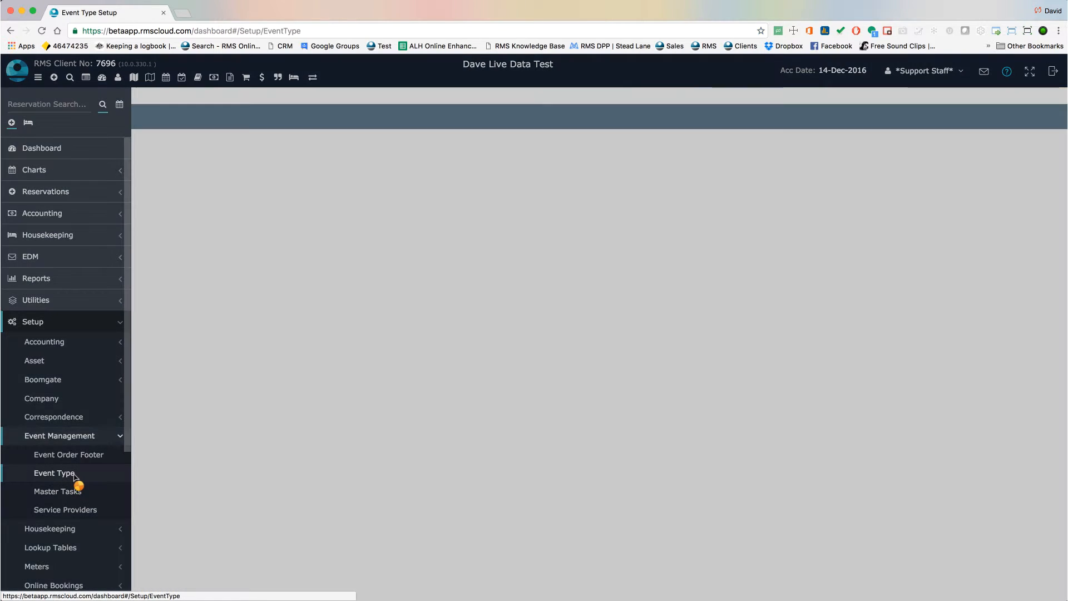
pyautogui.write('We')
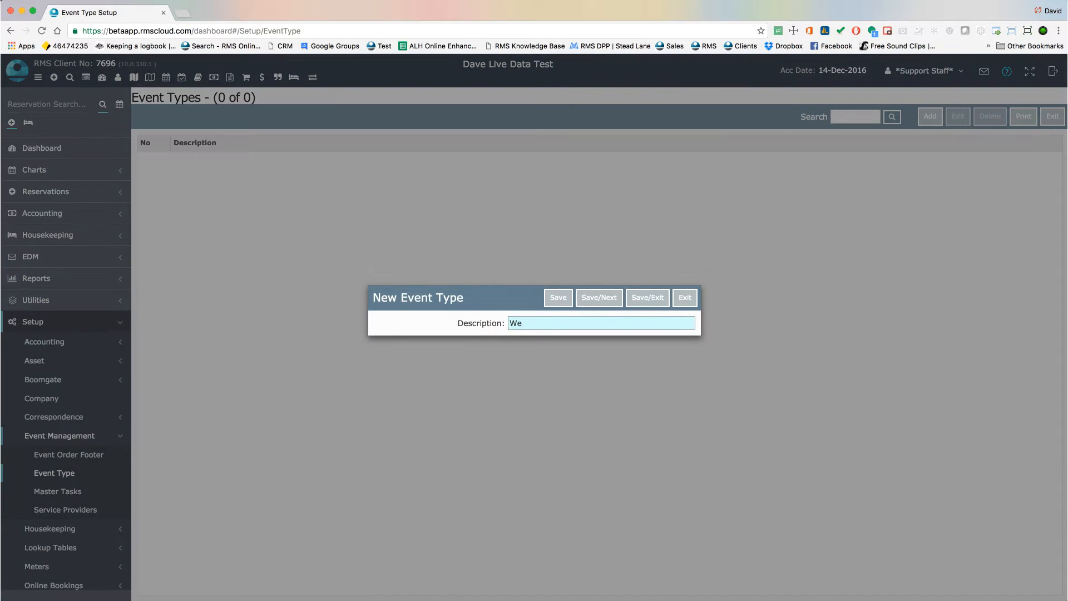
pyautogui.write('ddings')
pyautogui.click(591, 301)
pyautogui.write('C')
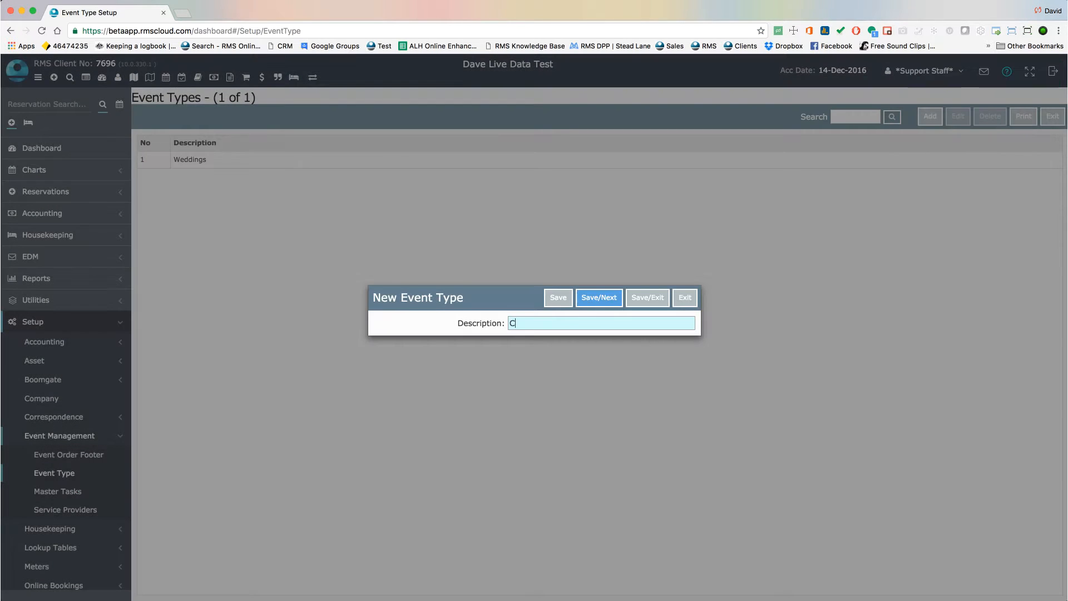
pyautogui.write('on')
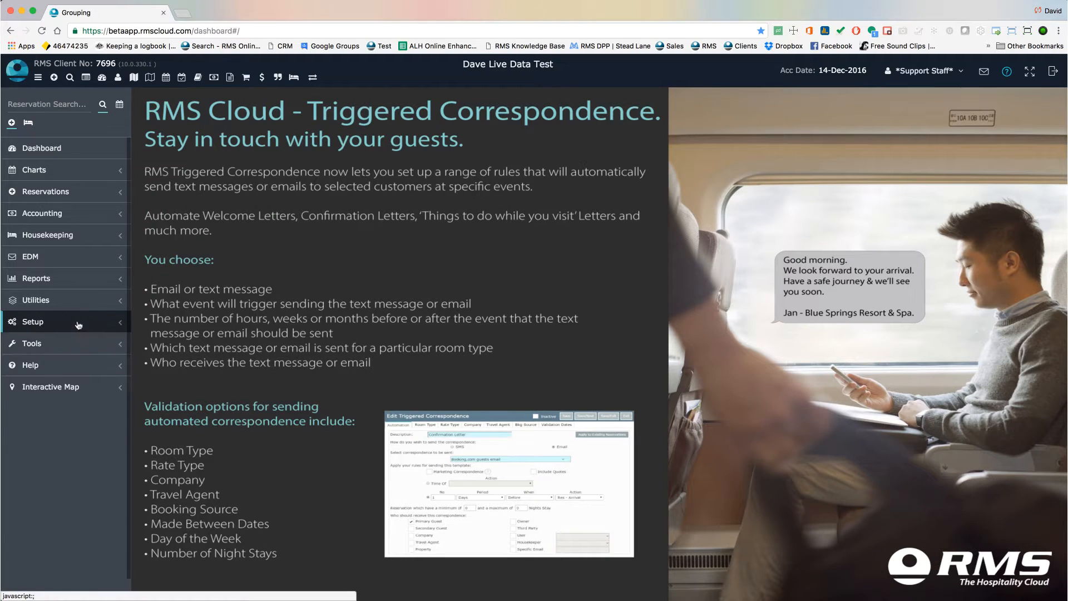
# In the Grouping lookup table, add a new group heading for Task named Food and Beverage
pyautogui.click(79, 326)
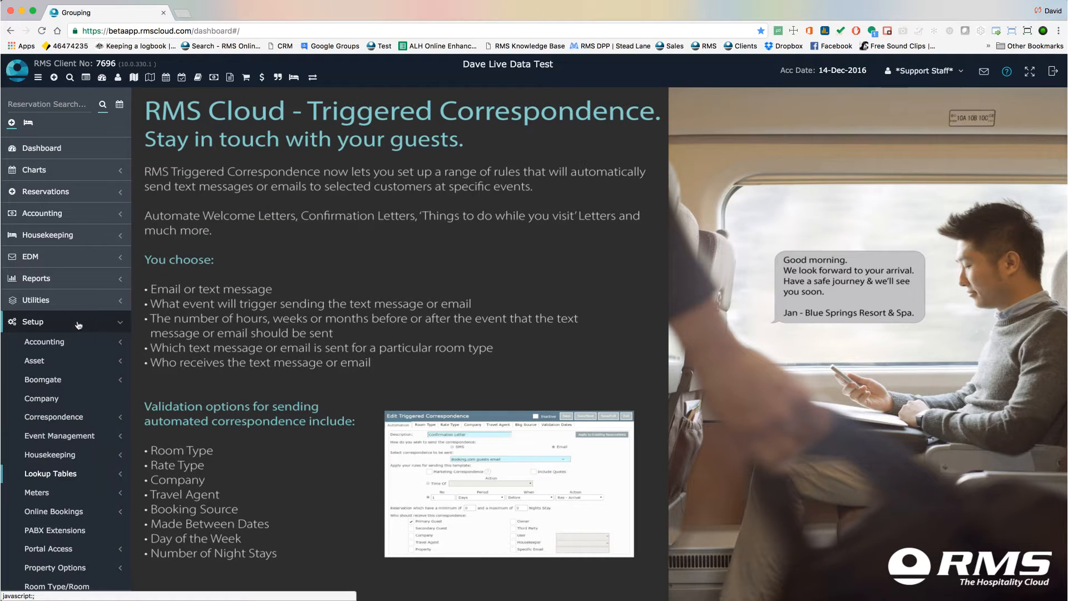
pyautogui.click(82, 476)
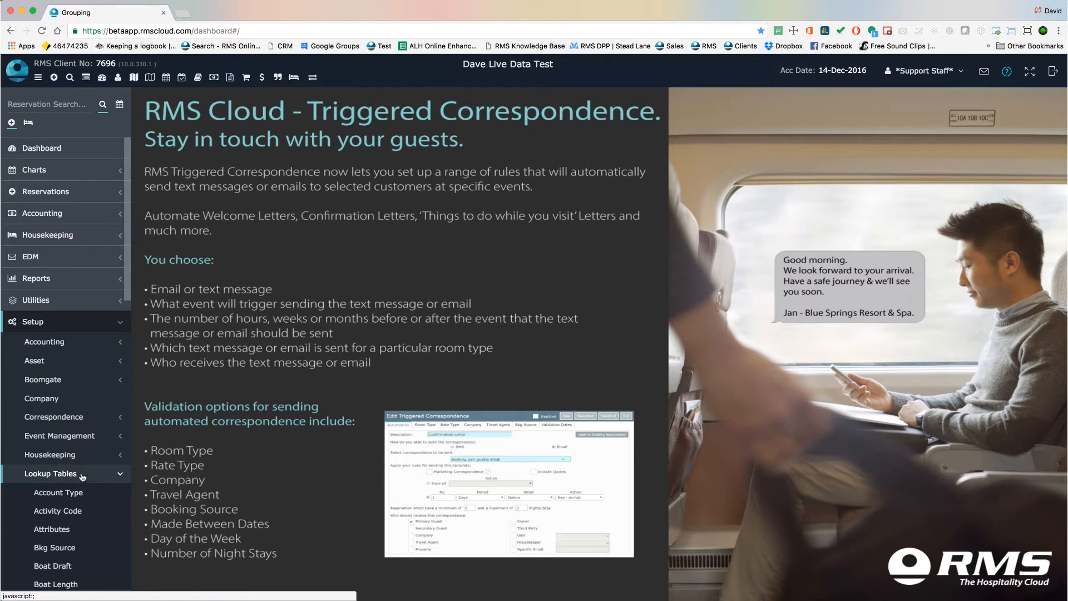
pyautogui.scroll(-8, 82, 475)
pyautogui.click(67, 335)
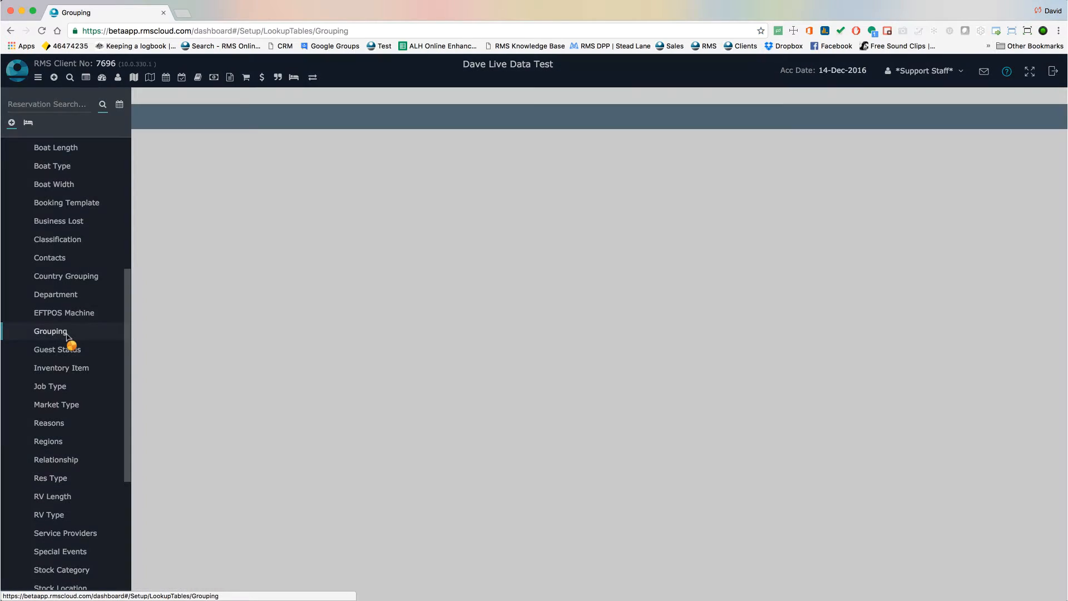
pyautogui.click(929, 117)
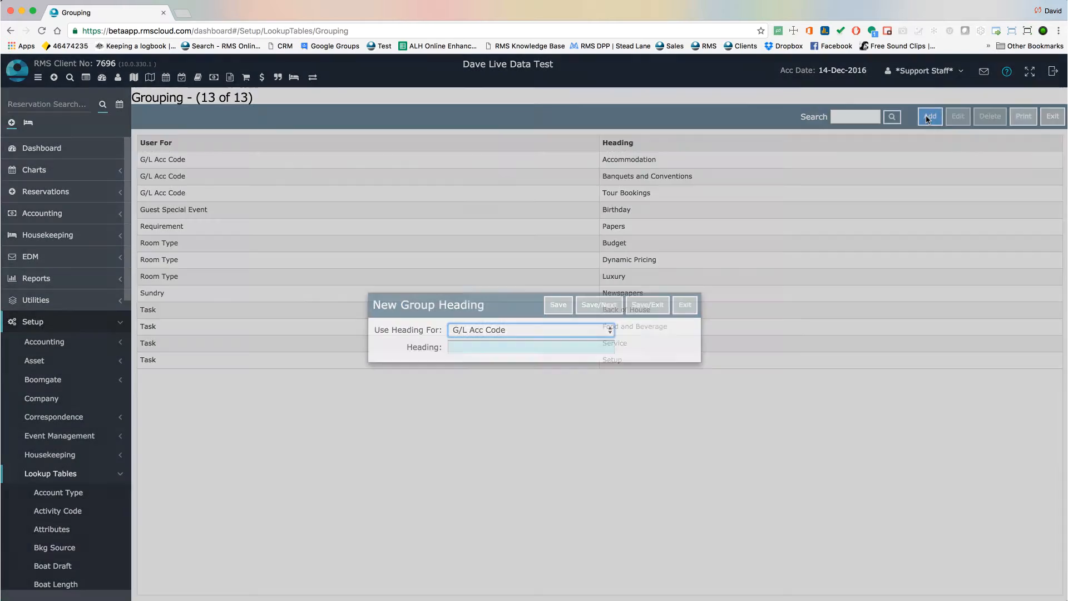
pyautogui.click(609, 330)
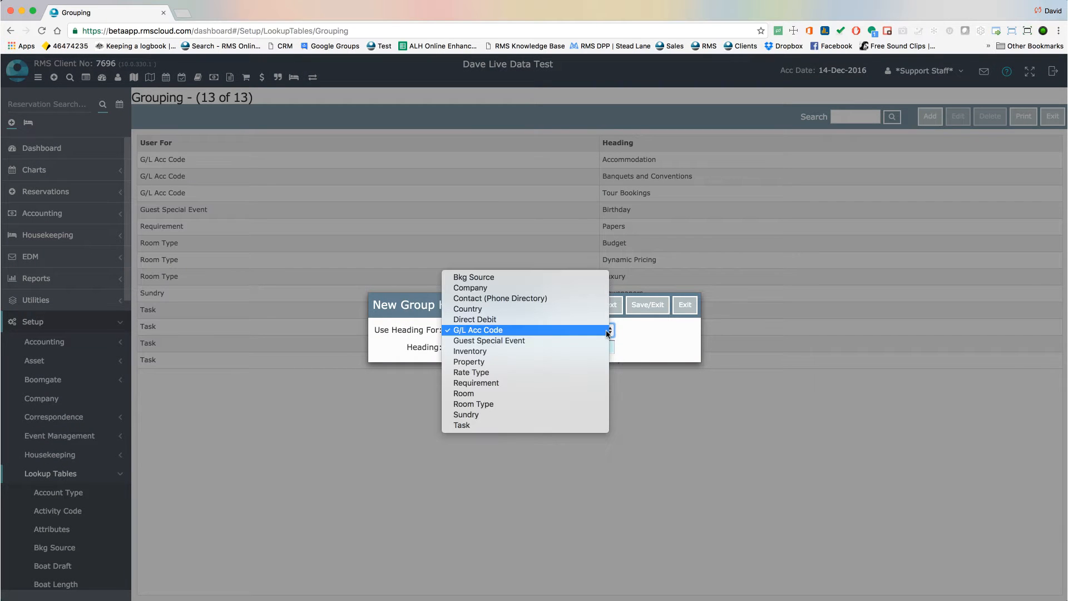
pyautogui.click(565, 423)
pyautogui.click(541, 347)
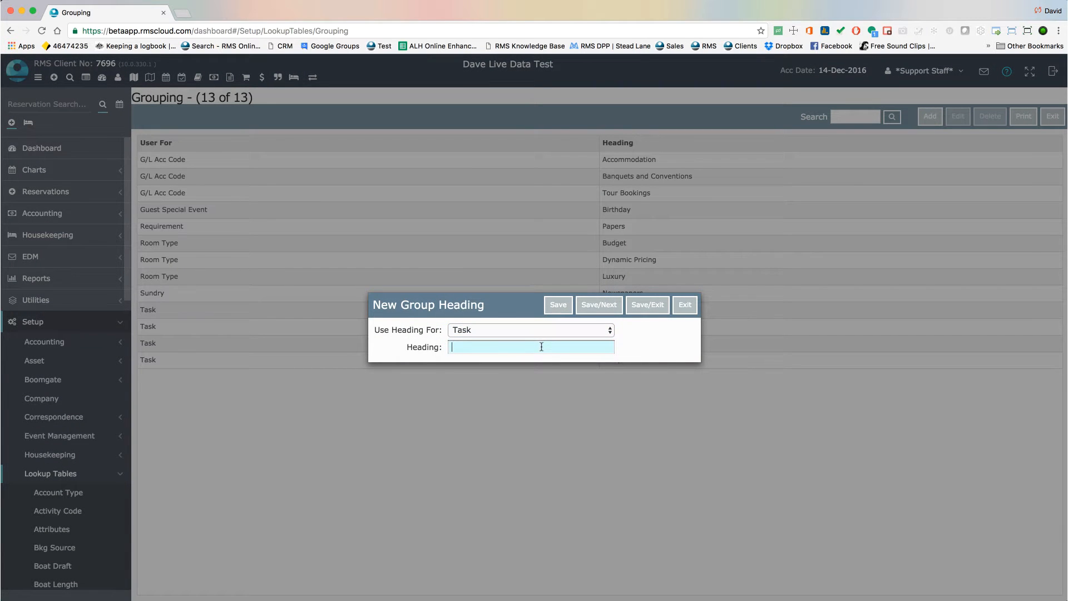
pyautogui.write('Food and Bever')
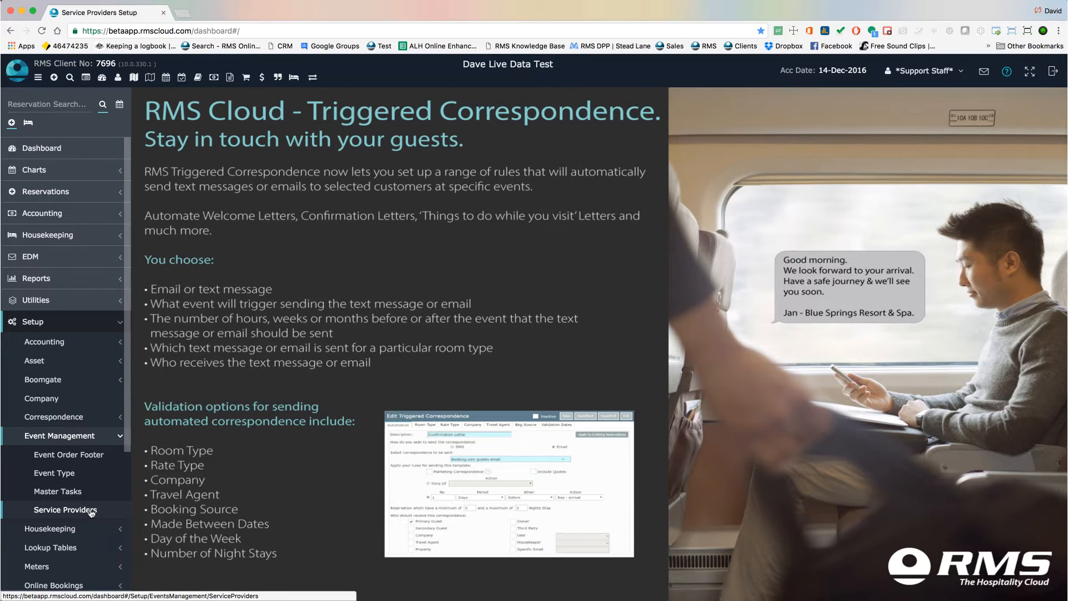
# Inspect the Maintenance Department service provider, opening and saving its Room Setup contact and checking its type
pyautogui.click(91, 511)
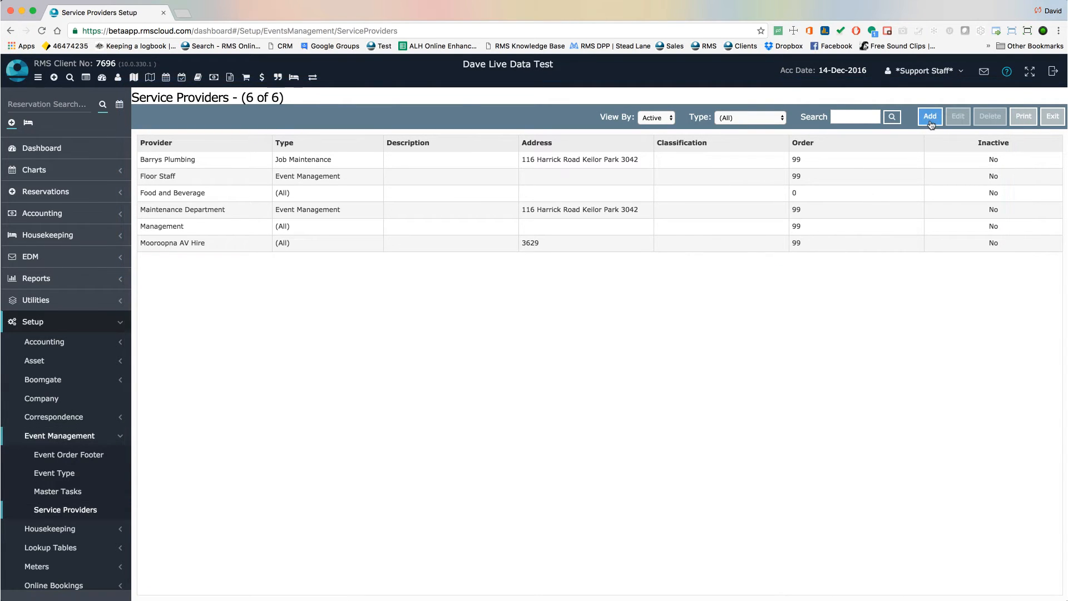
pyautogui.doubleClick(257, 211)
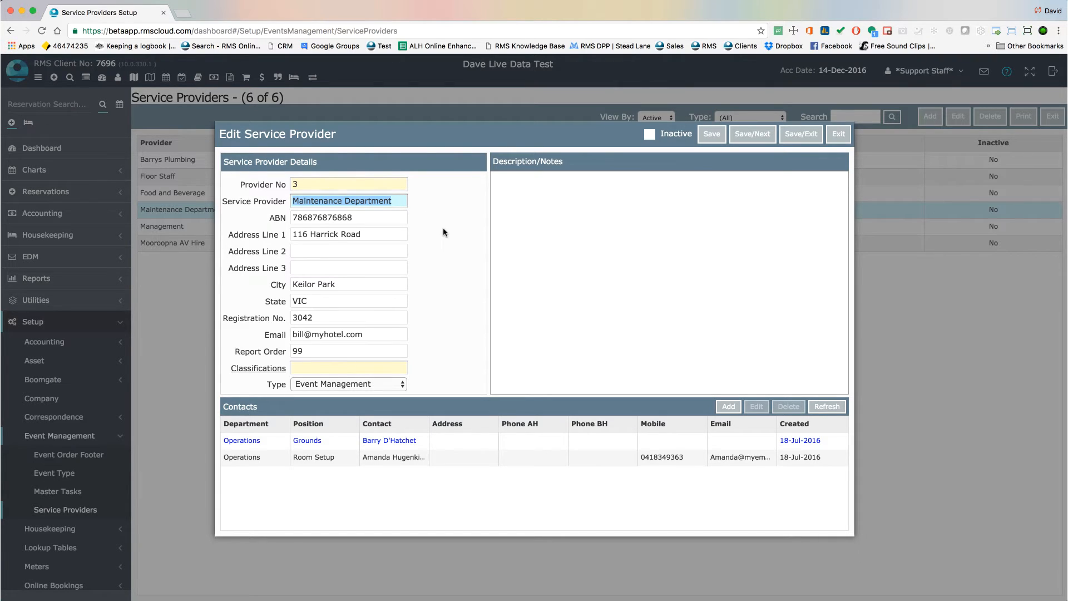
pyautogui.click(394, 463)
pyautogui.doubleClick(394, 463)
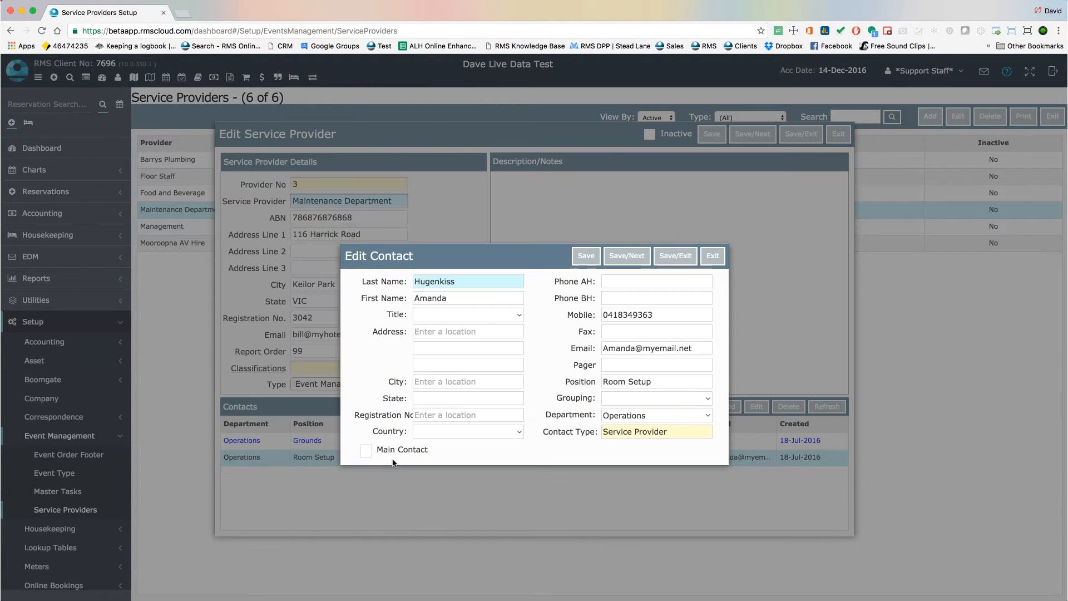
pyautogui.click(674, 257)
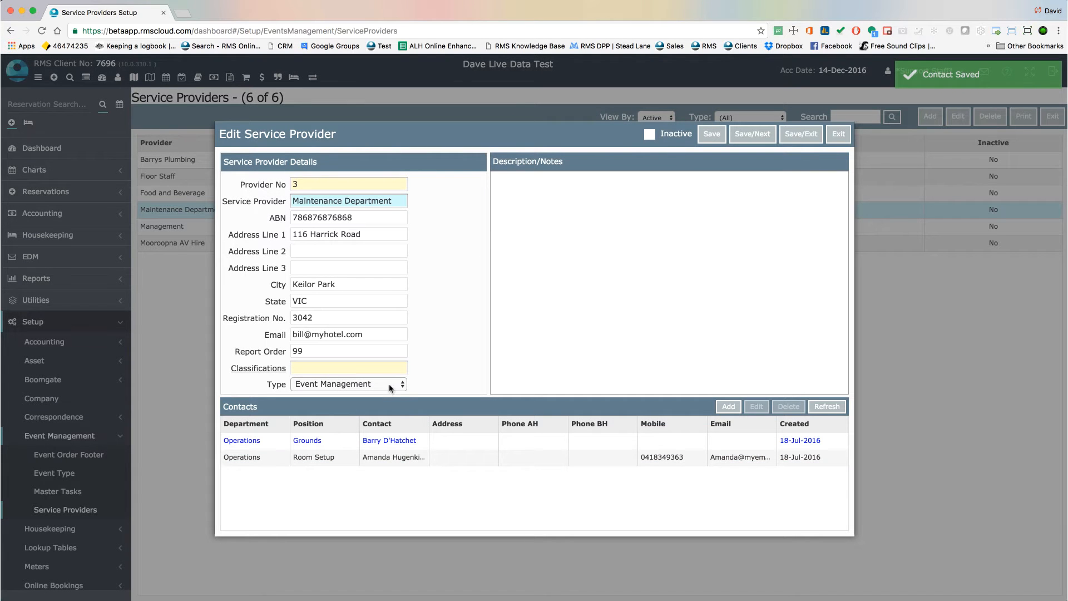
pyautogui.click(390, 385)
pyautogui.click(389, 385)
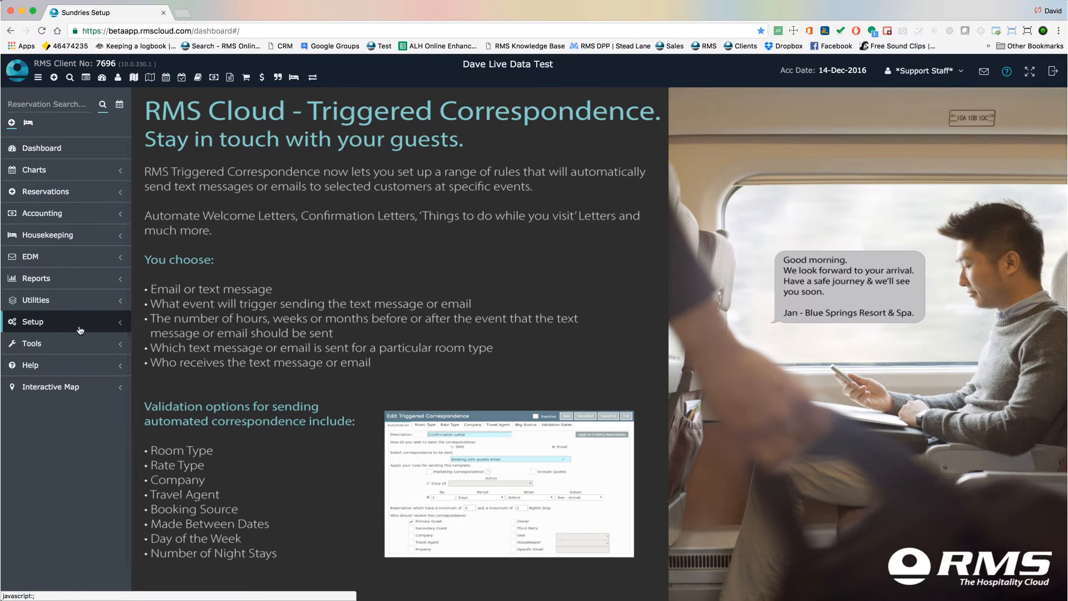
# Add a new sundry described as Tea And Coffee
pyautogui.click(80, 328)
pyautogui.click(67, 341)
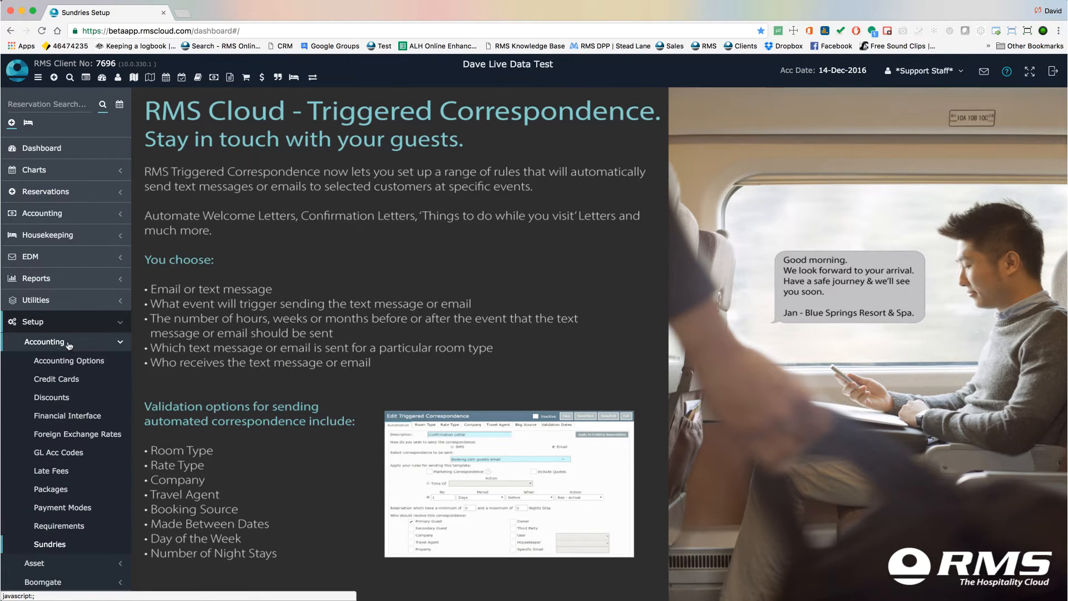
pyautogui.click(77, 545)
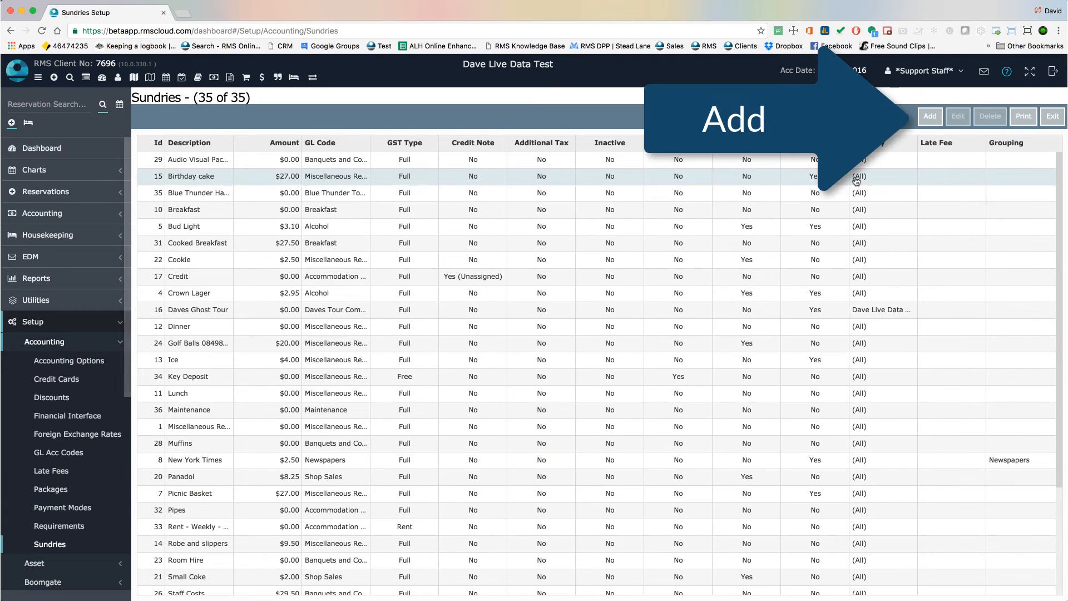
pyautogui.click(928, 117)
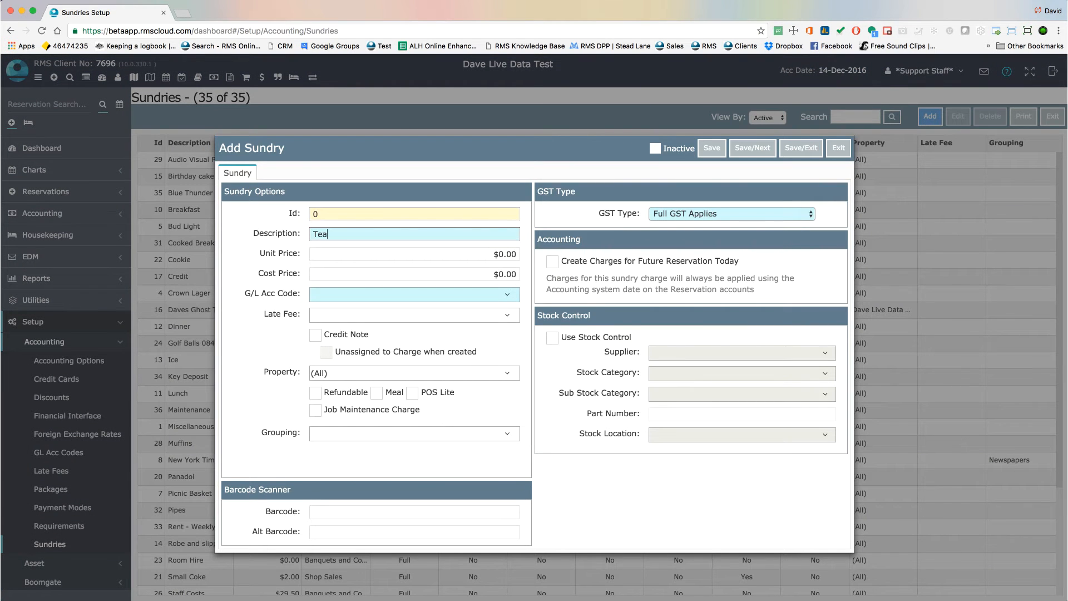
pyautogui.write('Tea And Coffee')
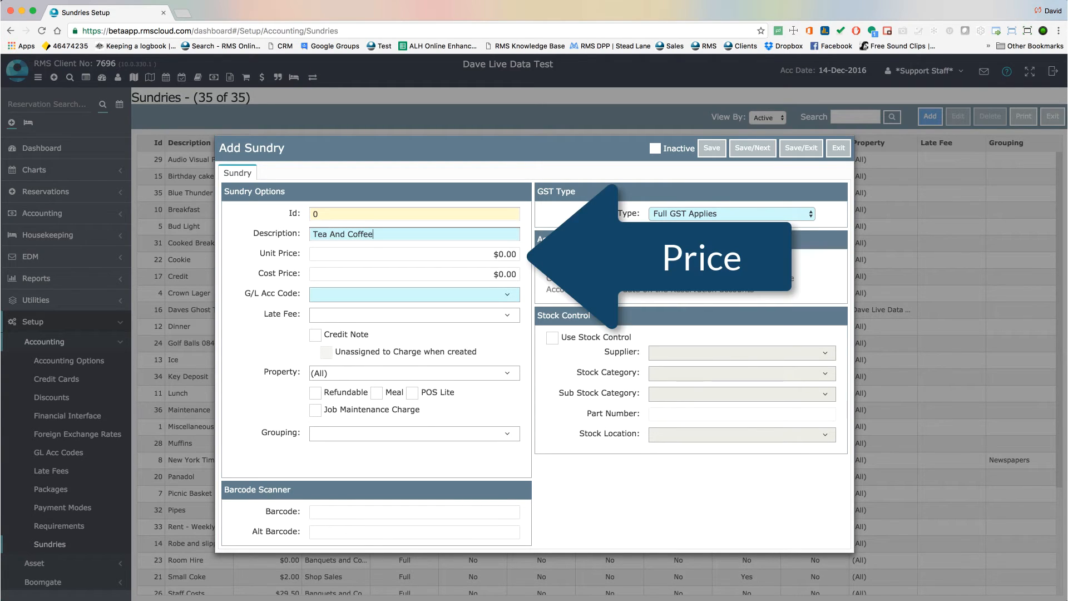
# Set the sundry's unit price to $6.50 and its G/L account code to Banquets and Conventions
pyautogui.press('Tab')
pyautogui.write('6')
pyautogui.click(507, 294)
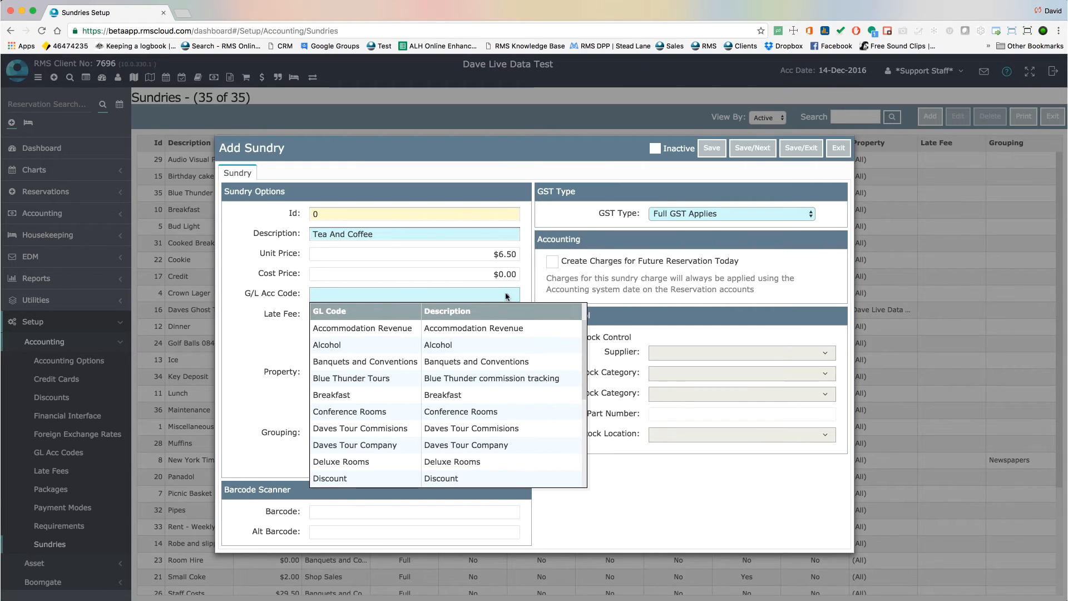
pyautogui.click(468, 362)
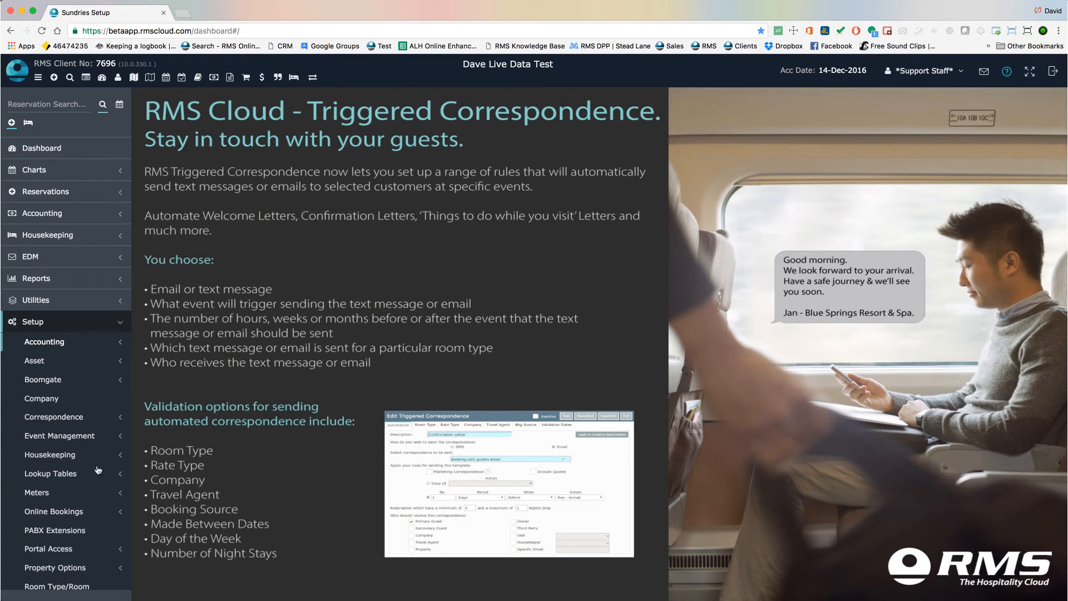
# Open the 'Set for 60 PAX' master task and tick Floor Staff as service provider and Setup as task grouping
pyautogui.click(85, 438)
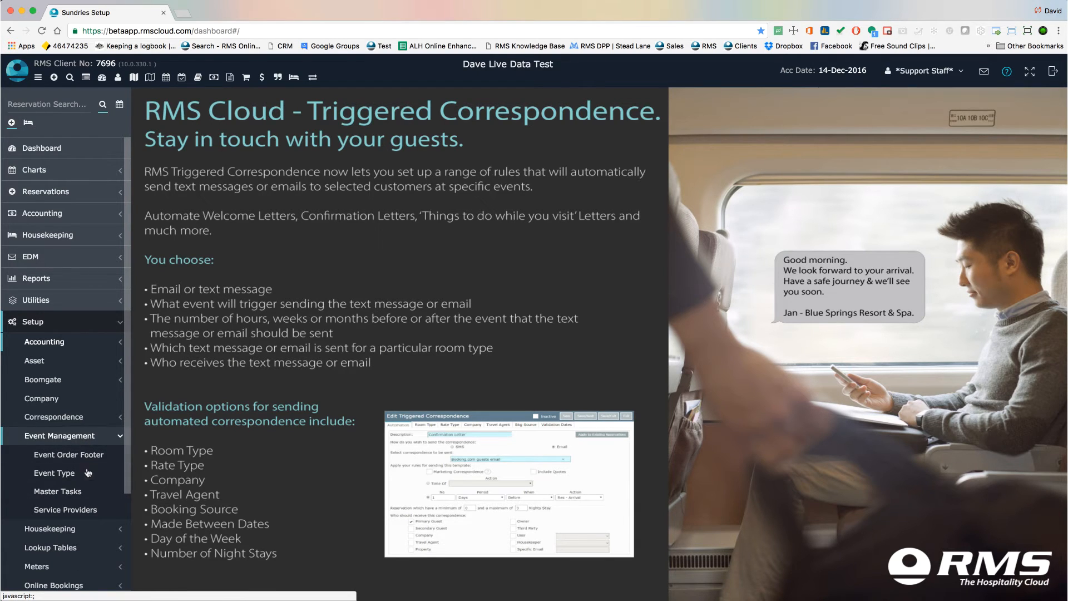
pyautogui.click(85, 491)
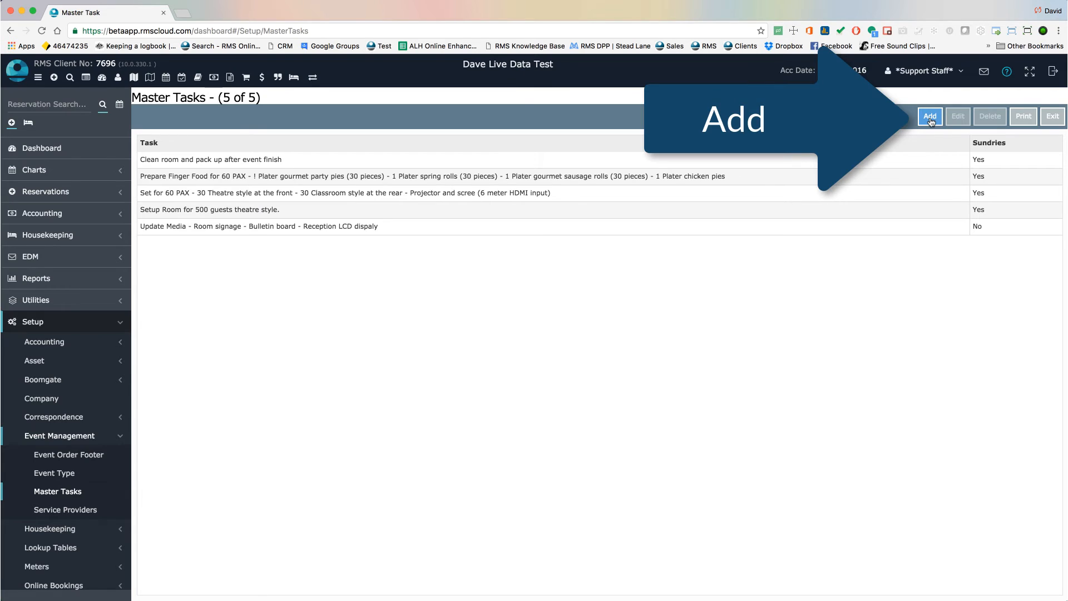
pyautogui.doubleClick(491, 192)
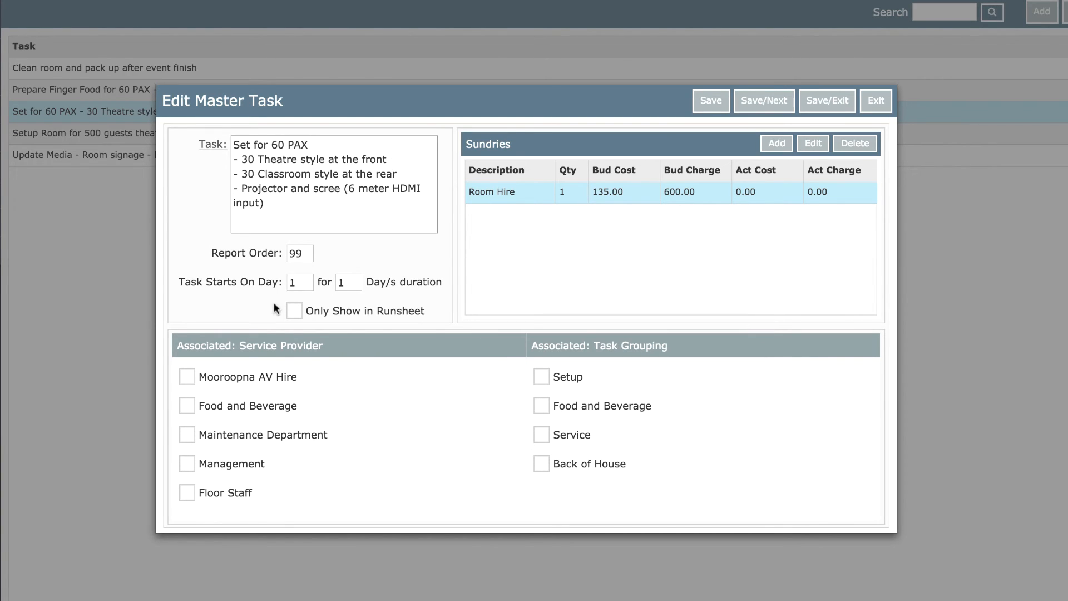
pyautogui.click(188, 494)
pyautogui.click(542, 381)
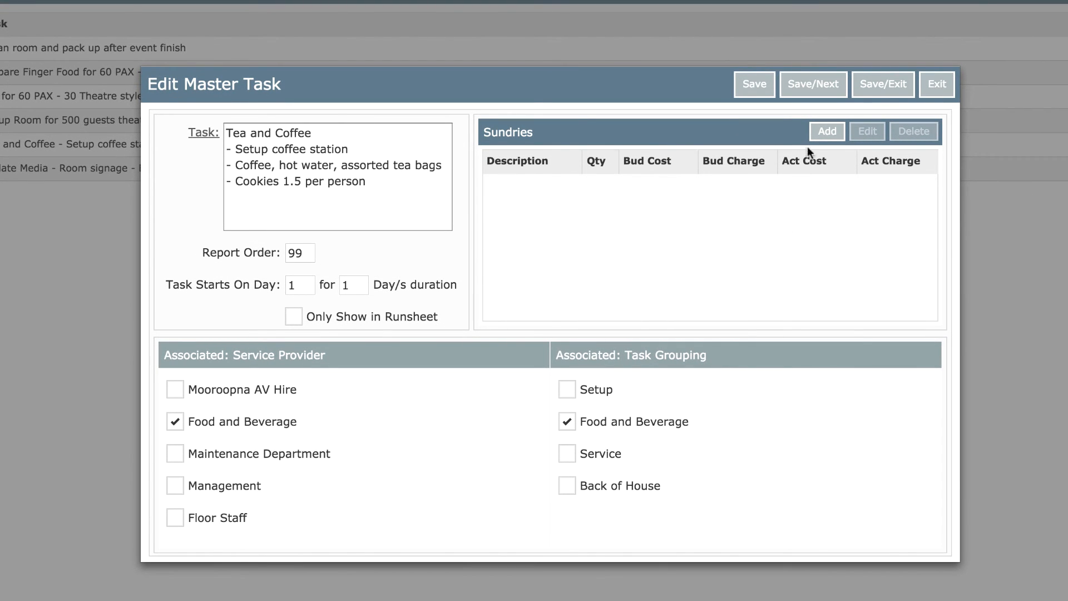
# Add a sundry to the Tea and Coffee master task, choosing Tea and Coffee as its description
pyautogui.click(822, 132)
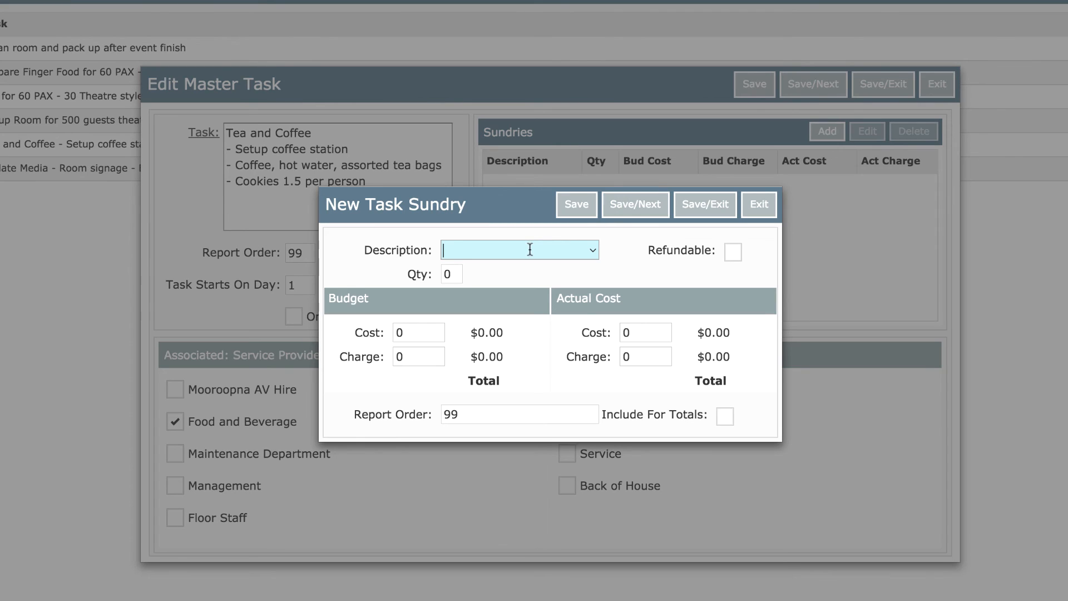
pyautogui.write('tea')
pyautogui.press('Return')
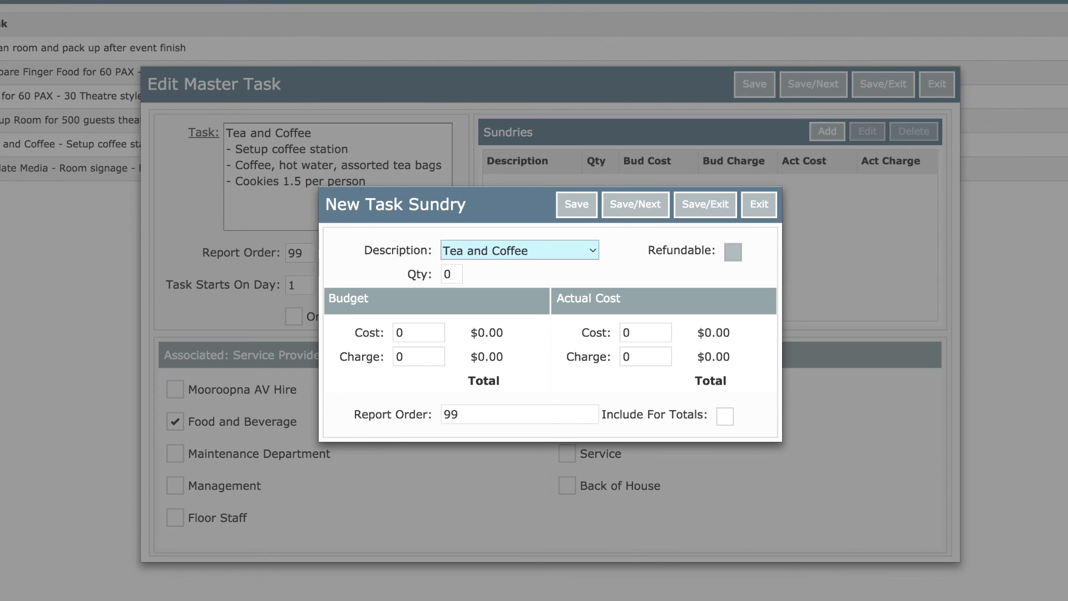
# Set the task sundry's budget cost to 1.75, budget charge to 6.50, and quantity to 55
pyautogui.click(412, 334)
pyautogui.press('BackSpace')
pyautogui.write('1.75')
pyautogui.press('Tab')
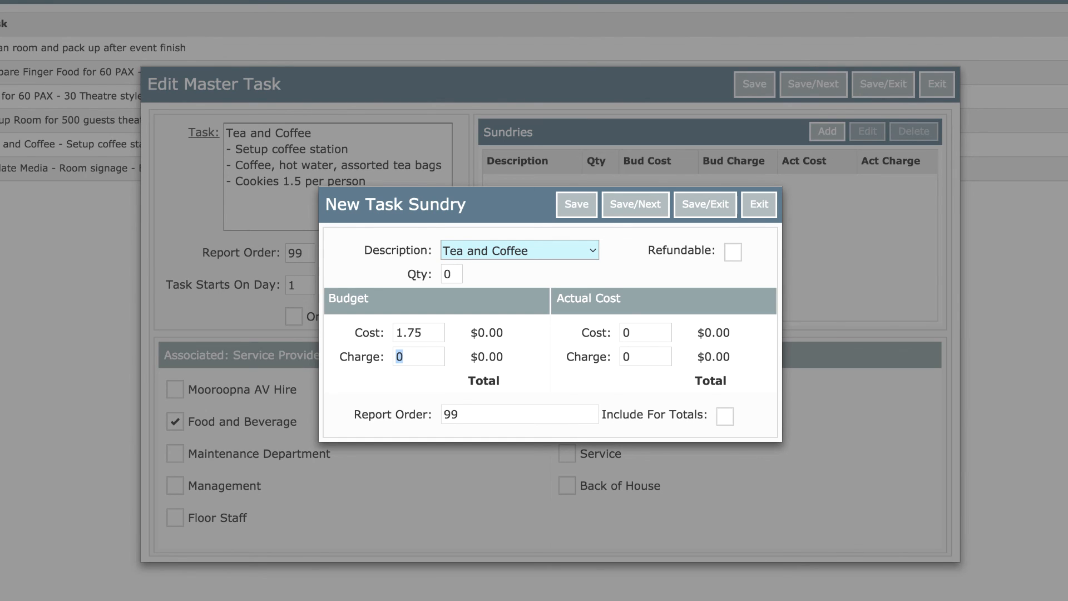
pyautogui.write('6.50')
pyautogui.press('Tab')
pyautogui.moveTo(452, 275); pyautogui.dragTo(434, 277)
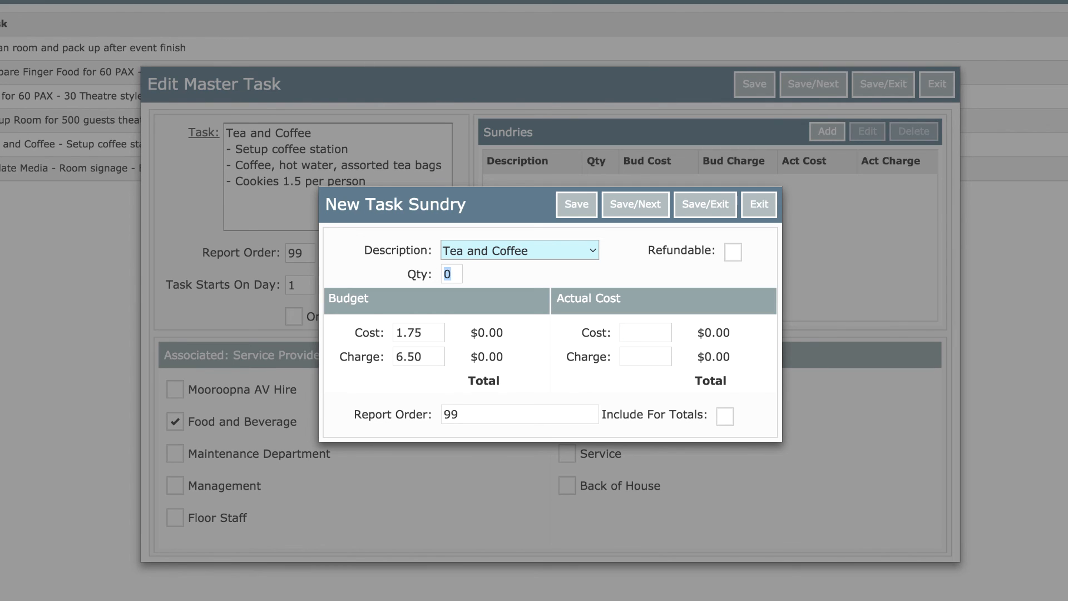
pyautogui.write('55')
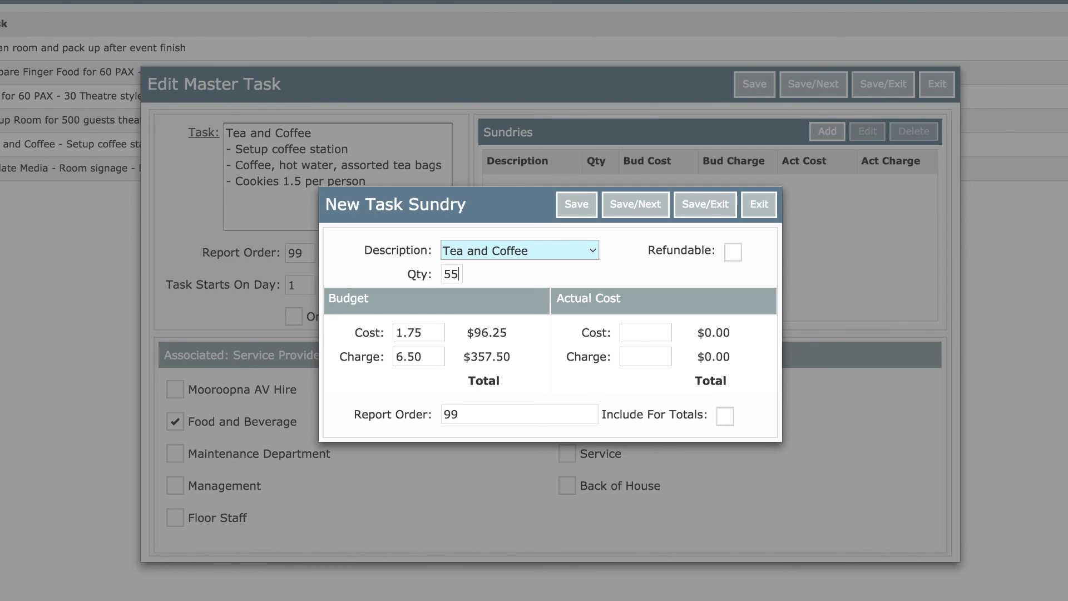
# Enter an actual cost of 2.25 and an actual charge of 6.50 for the task sundry
pyautogui.click(641, 332)
pyautogui.write('2.256.50')
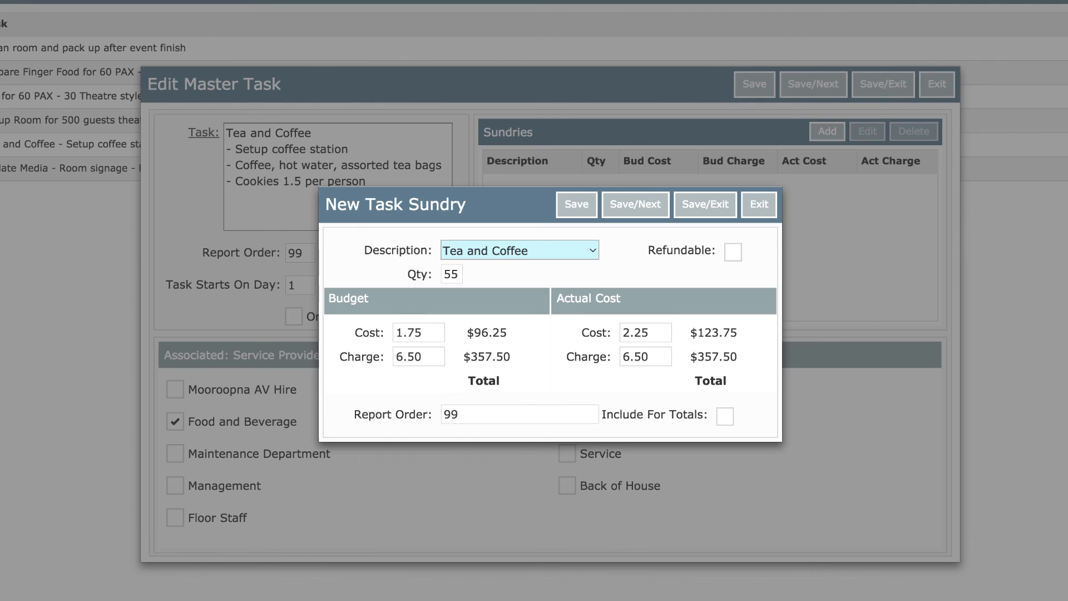
pyautogui.press('Tab')
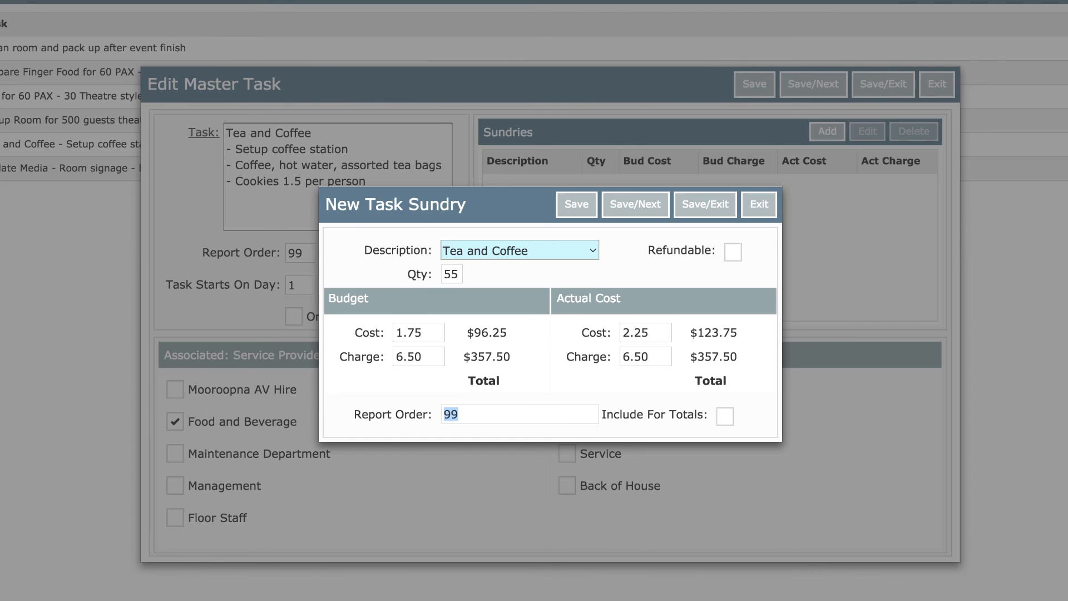